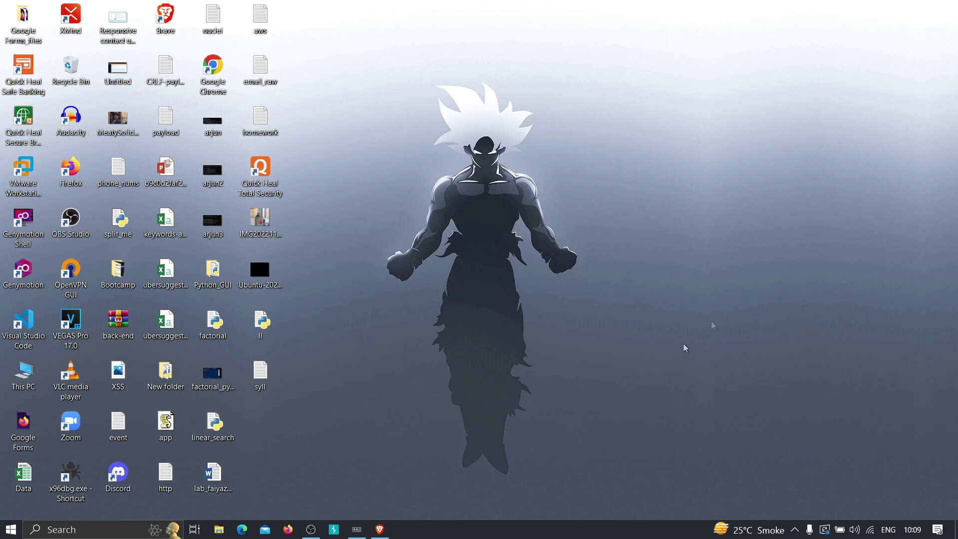
- Restore the minimized Brave window showing the bepractical.tech homepage
click(379, 529)
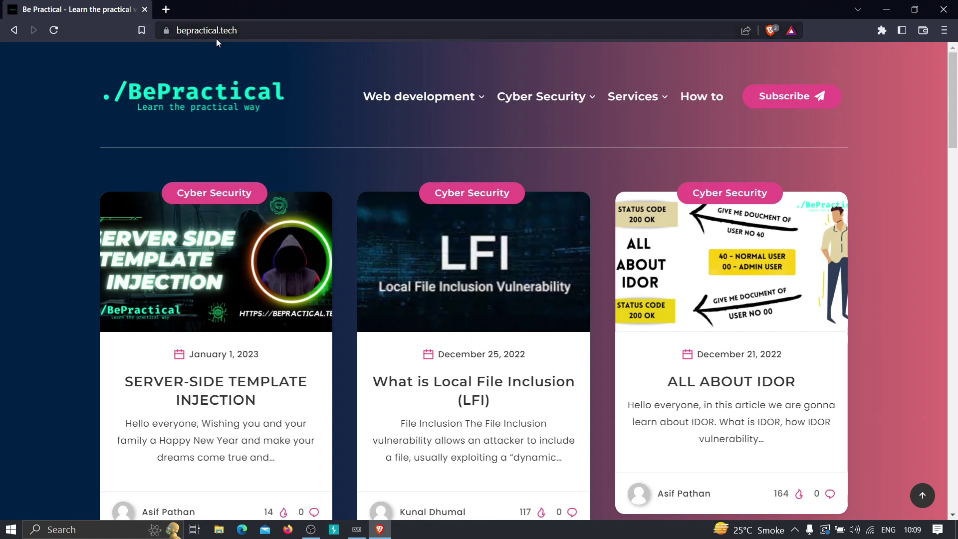
- Open the Labs link under Cyber Security in a new tab and switch to the Account Takeover Labs page
scroll(274, 133, down, 3)
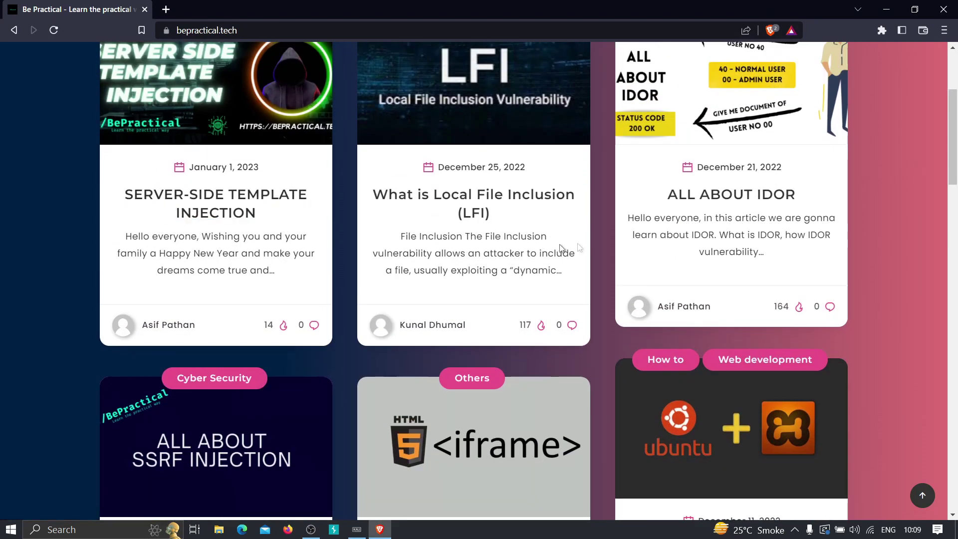
scroll(585, 317, up, 3)
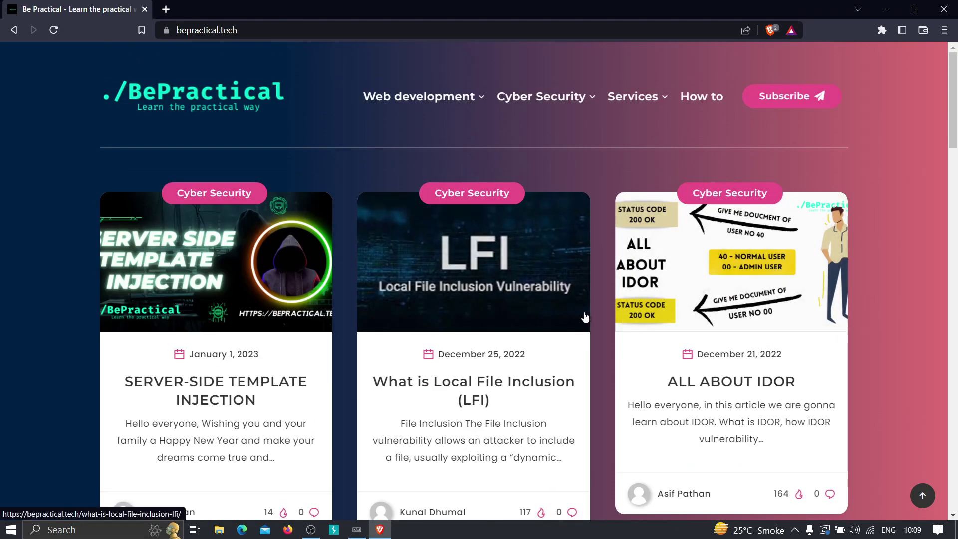
mouse_move(576, 107)
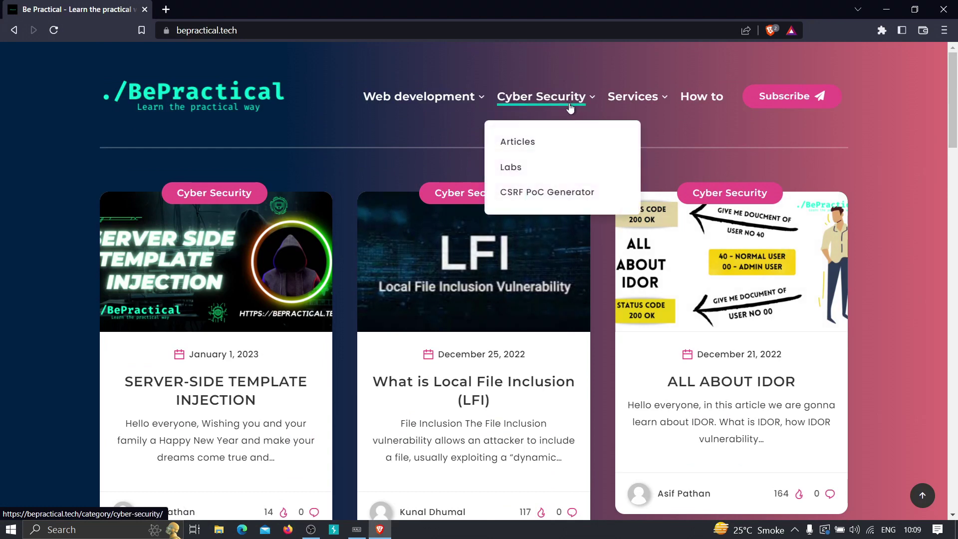
right_click(522, 173)
click(534, 183)
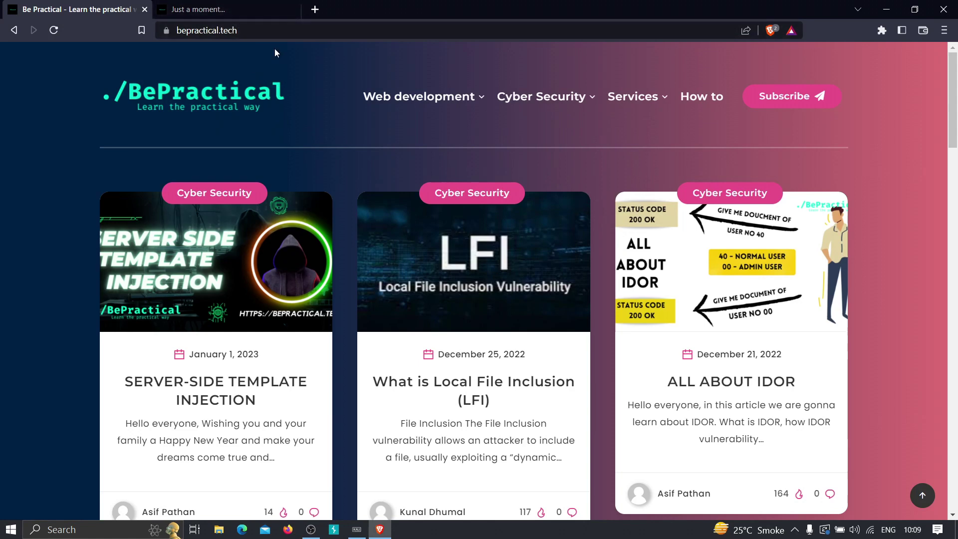
click(233, 11)
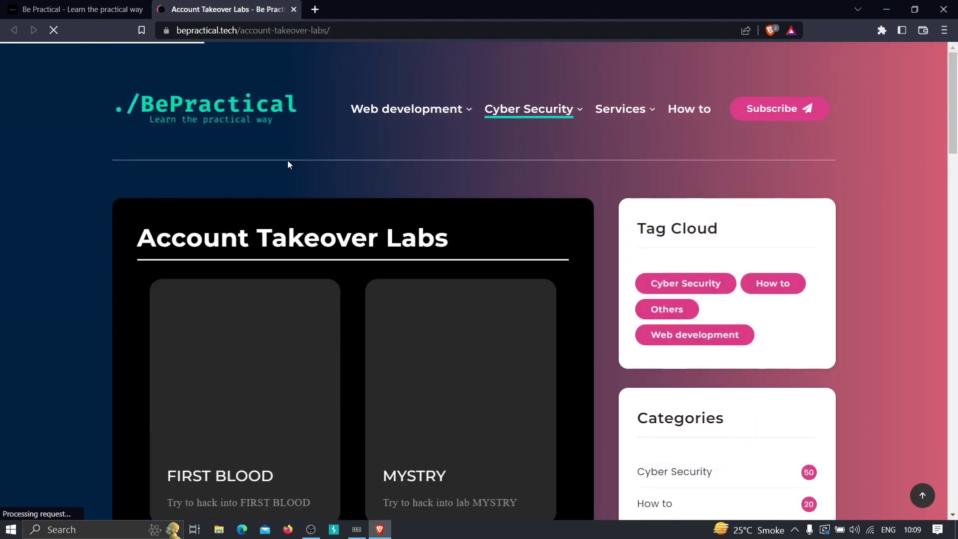
- Scroll the lab cards and open the HOAX lab (lab_3) in a new tab
scroll(298, 167, down, 5)
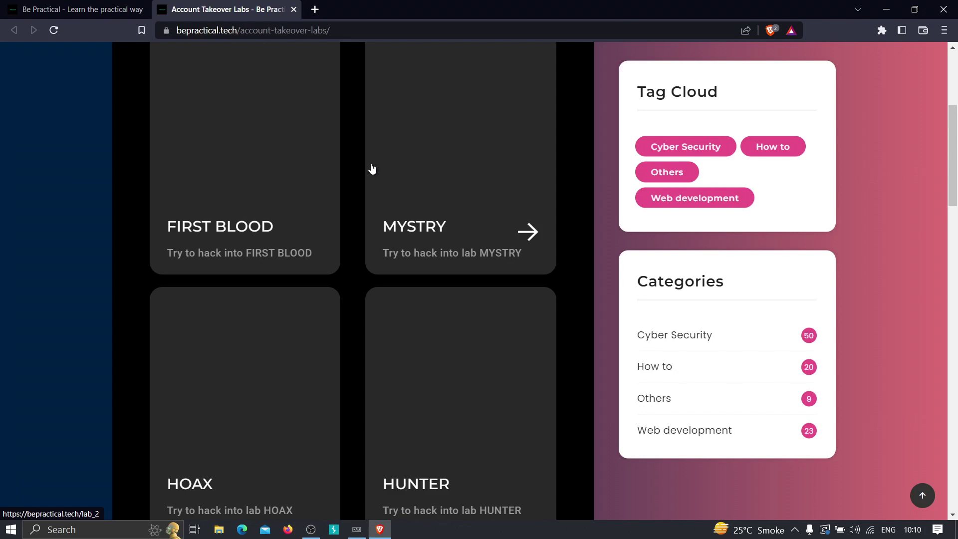
scroll(355, 182, down, 1)
scroll(345, 187, down, 3)
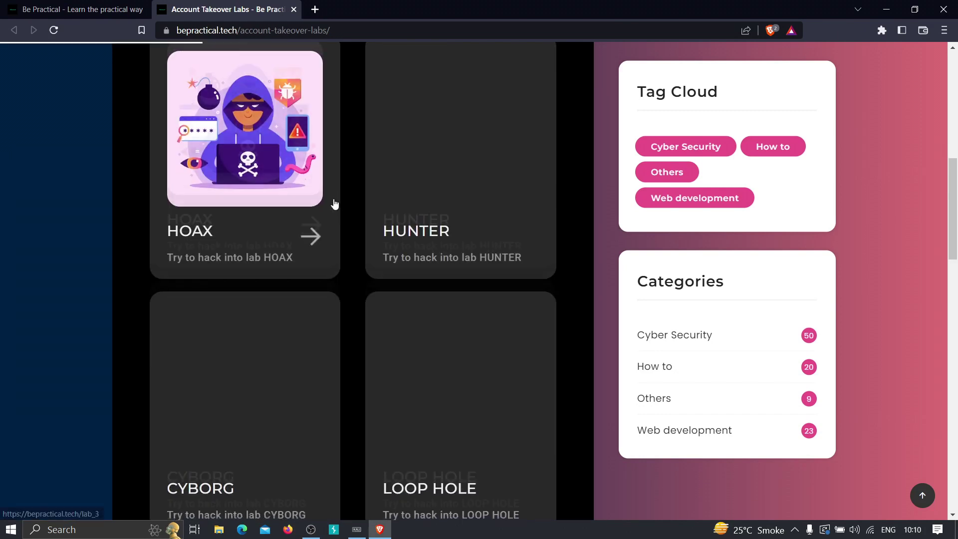
scroll(334, 203, down, 4)
scroll(335, 208, up, 9)
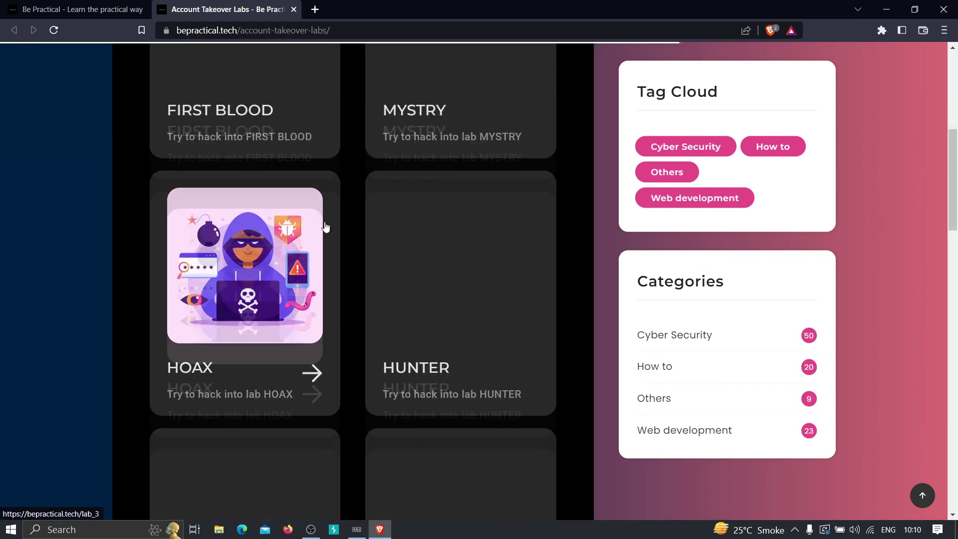
scroll(269, 299, down, 4)
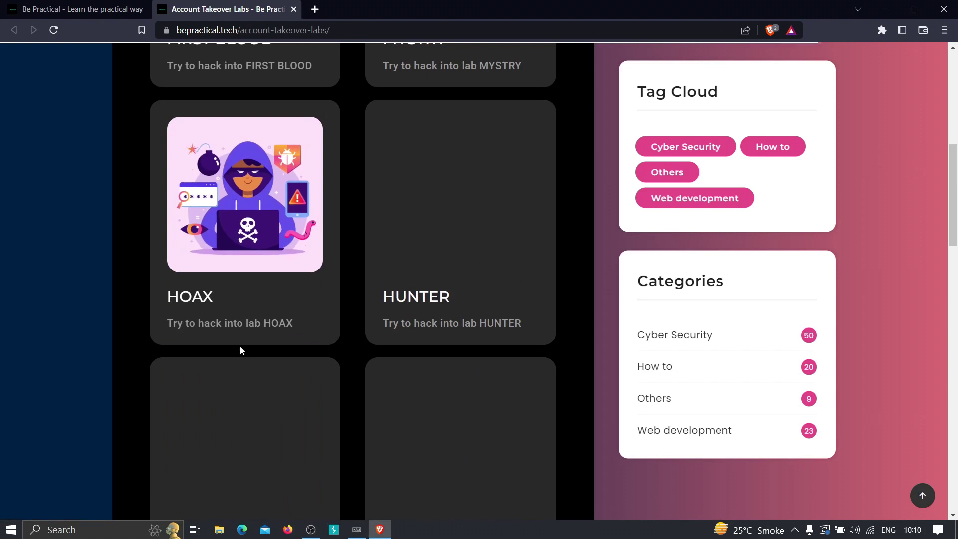
right_click(307, 302)
click(327, 307)
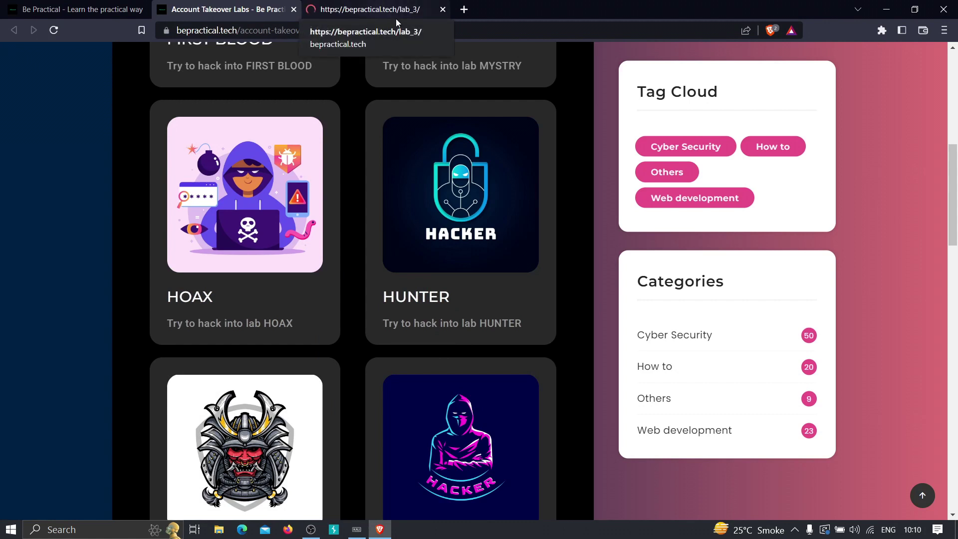
- Close the Labs, Lab #3 and homepage tabs, leaving one blank new tab
click(348, 11)
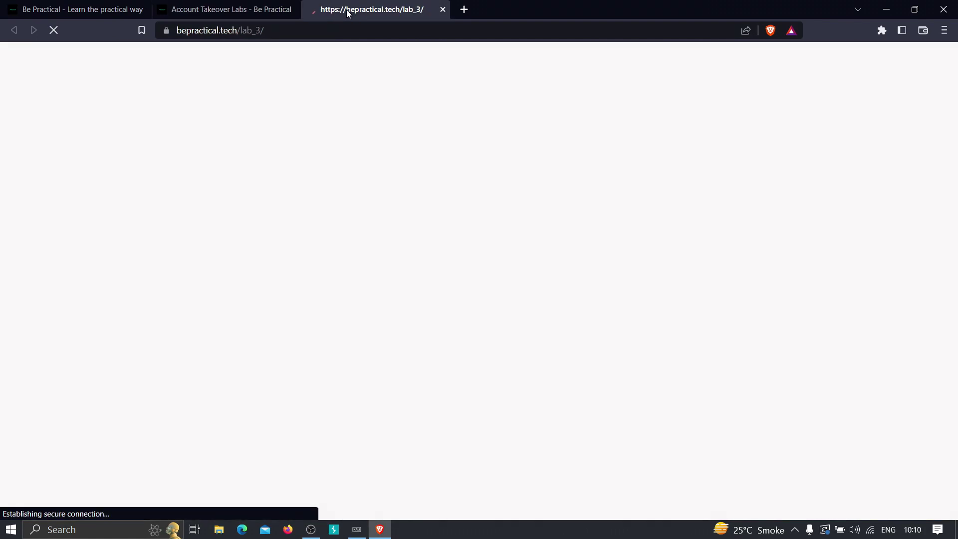
click(236, 10)
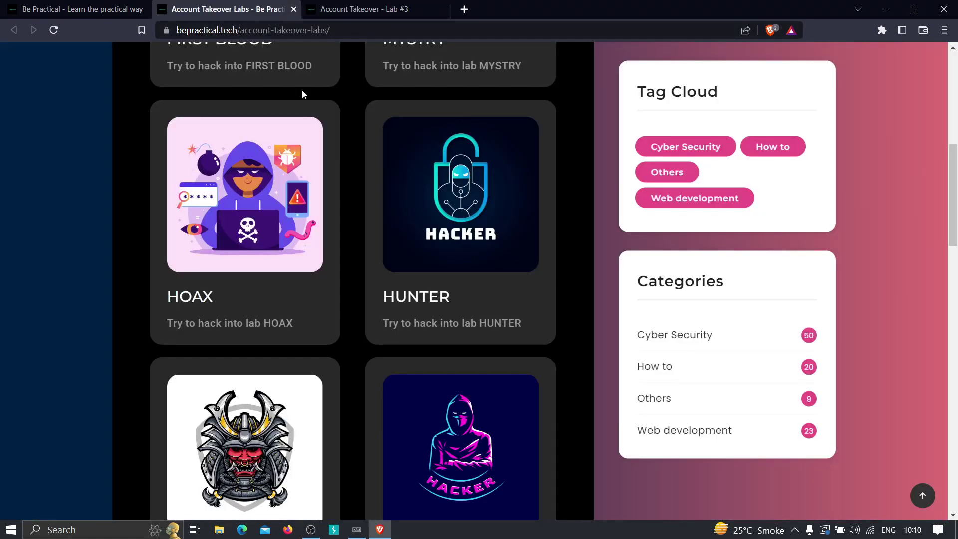
click(293, 10)
click(293, 9)
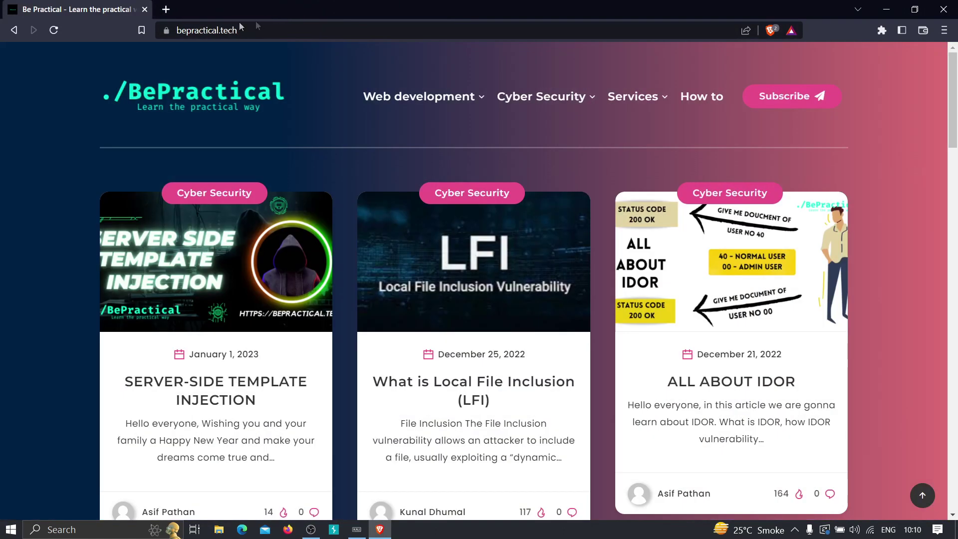
click(165, 9)
click(144, 9)
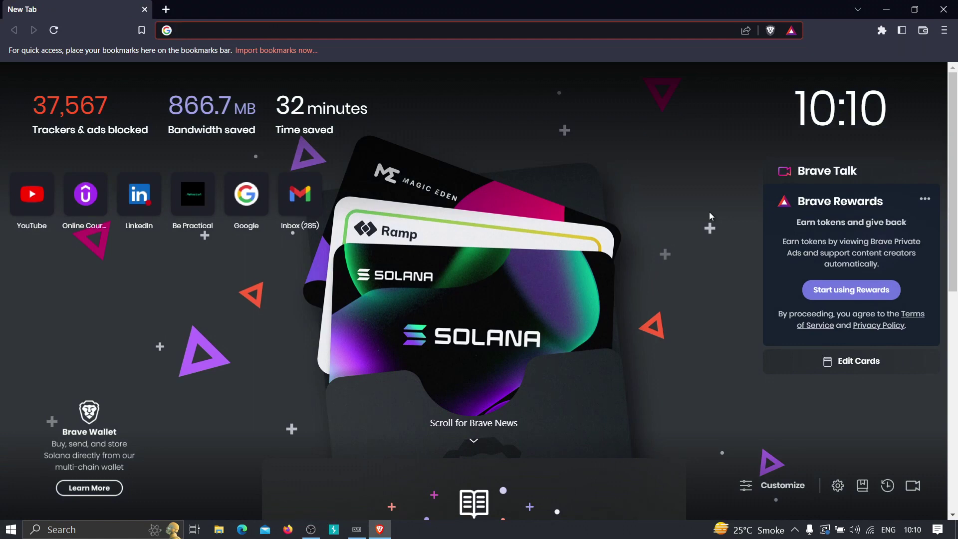
- Type komoot.com into a new Notepad note and select it for copying
key(super)
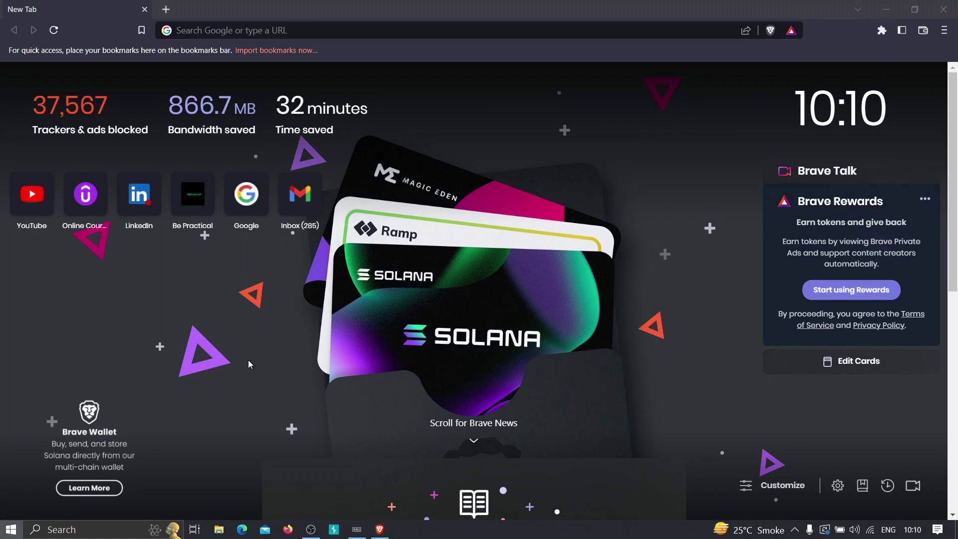
text(notepad)
key(Return)
text(komoot.com)
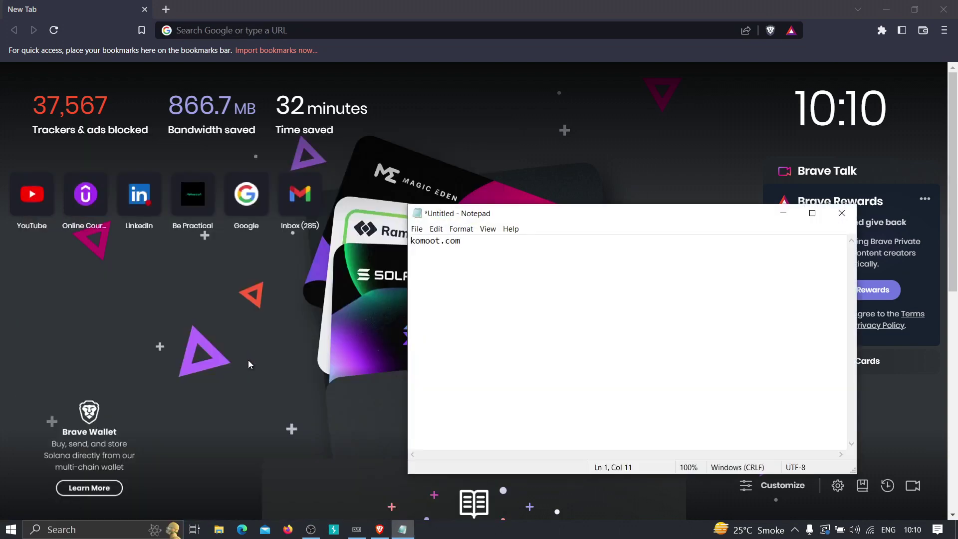
drag(461, 242, 407, 249)
key(ctrl+c)
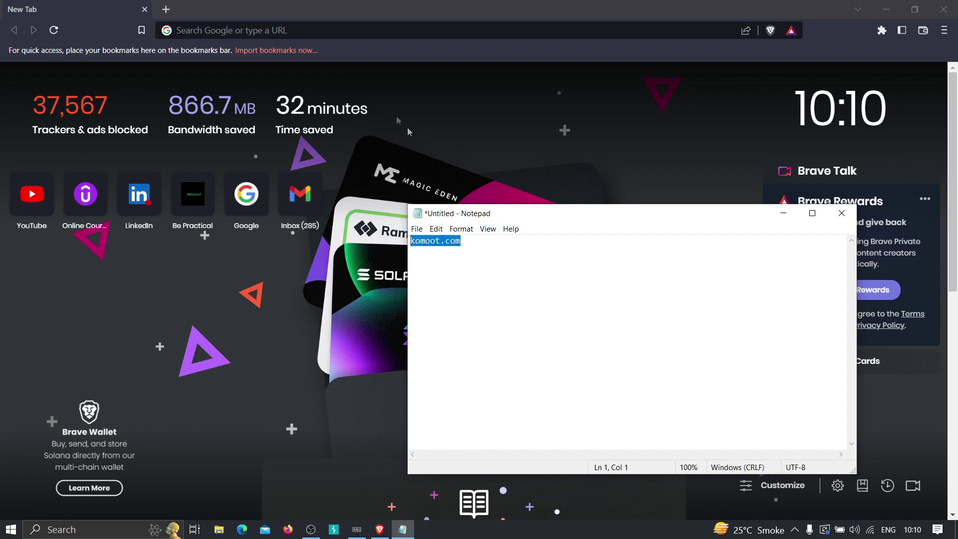
- Paste komoot.com into Brave's address bar and load it
click(333, 31)
key(ctrl+v)
key(Return)
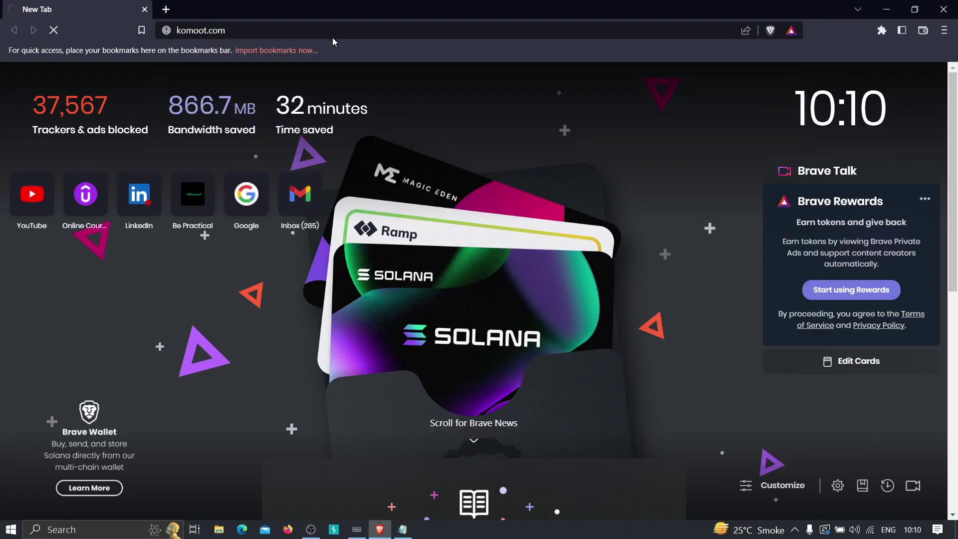
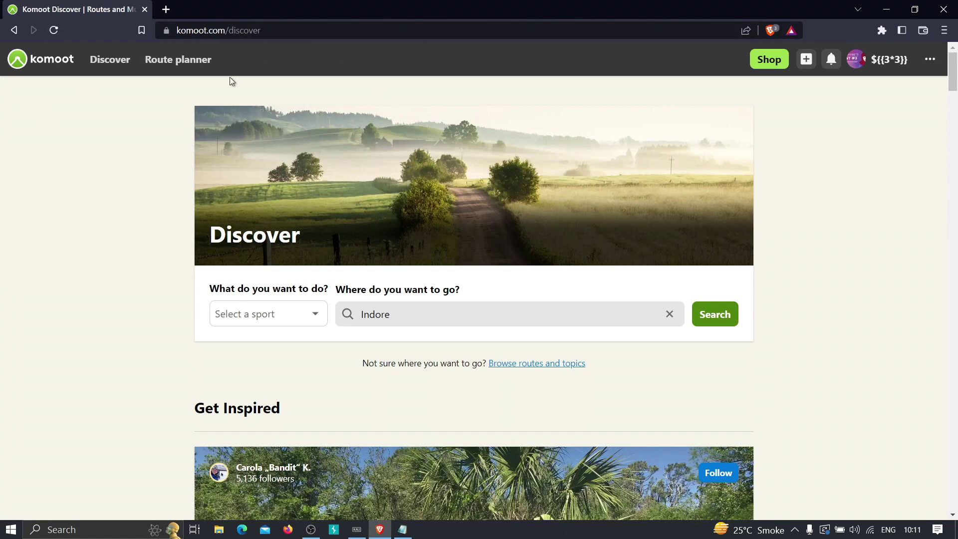
- Open a new browser tab beside the Komoot Discover page
click(166, 10)
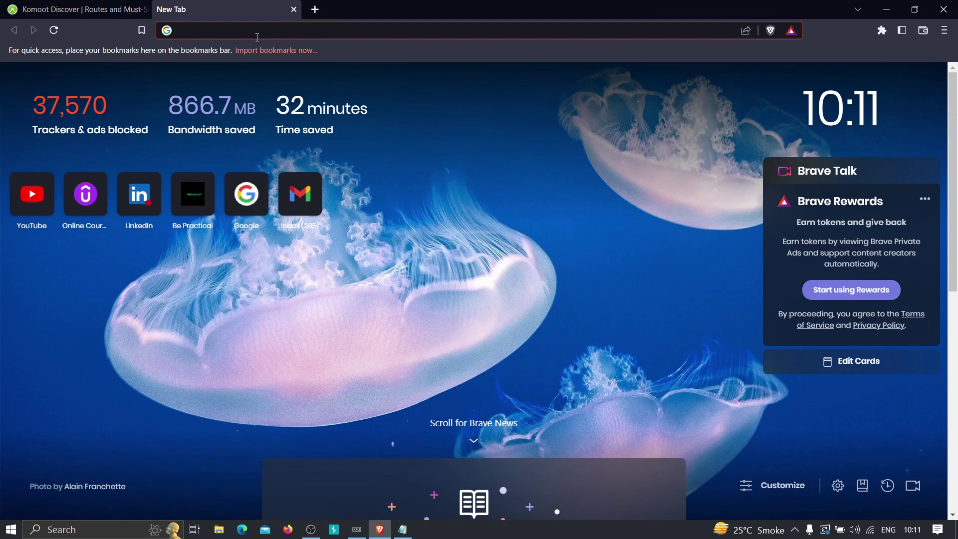
- Go to securitytrails.com via the address bar's 'security' autocomplete suggestion
text(securitytrails.com)
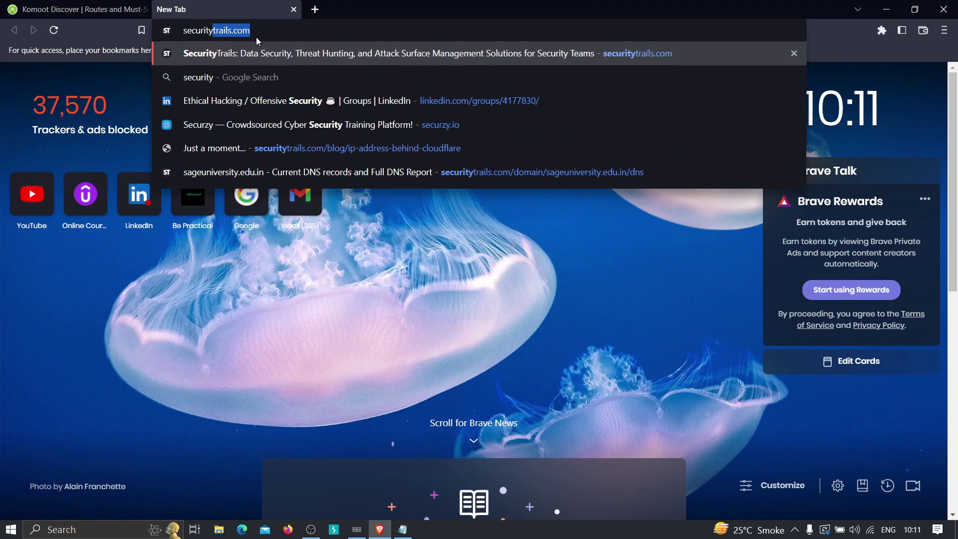
key(Return)
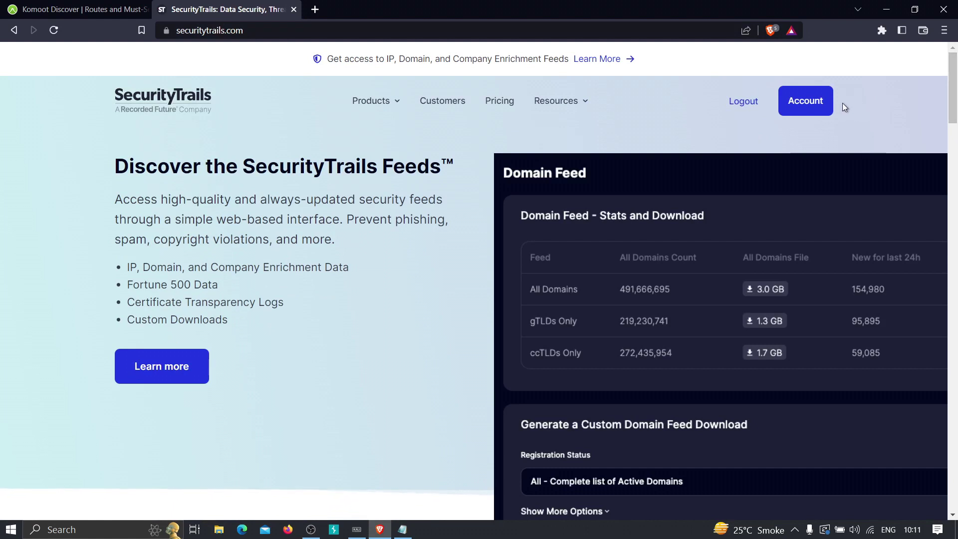
- Log in to the SecurityTrails account with the saved email and the account password
click(816, 111)
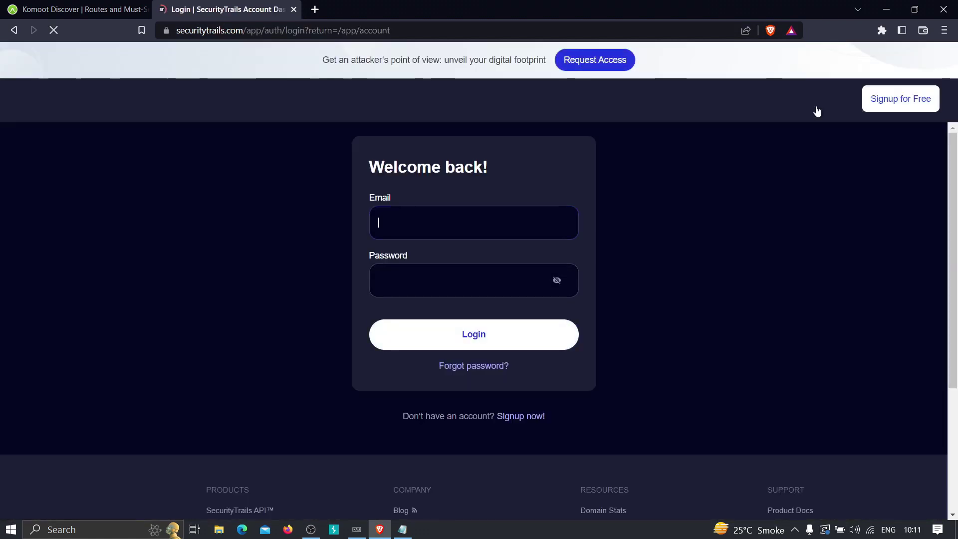
click(451, 231)
click(477, 282)
click(438, 275)
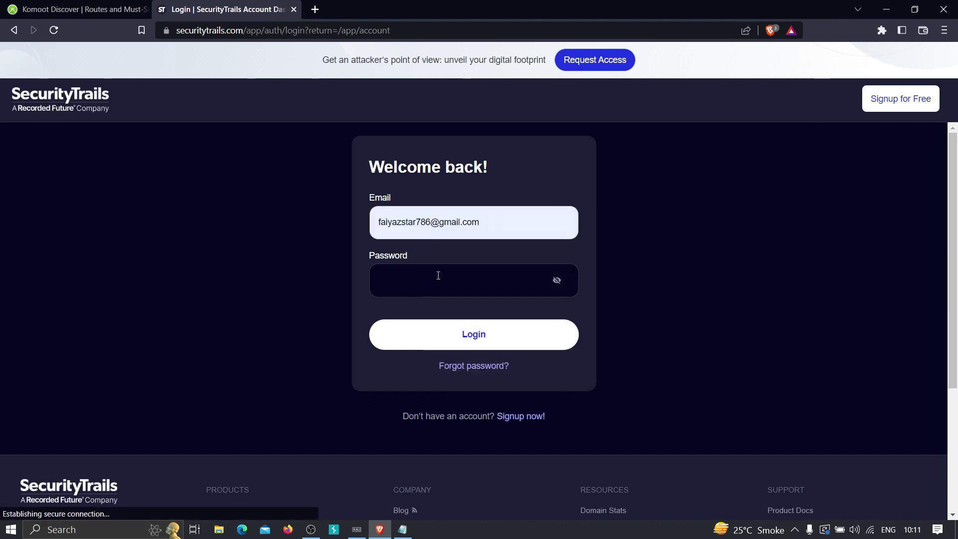
text(**********)
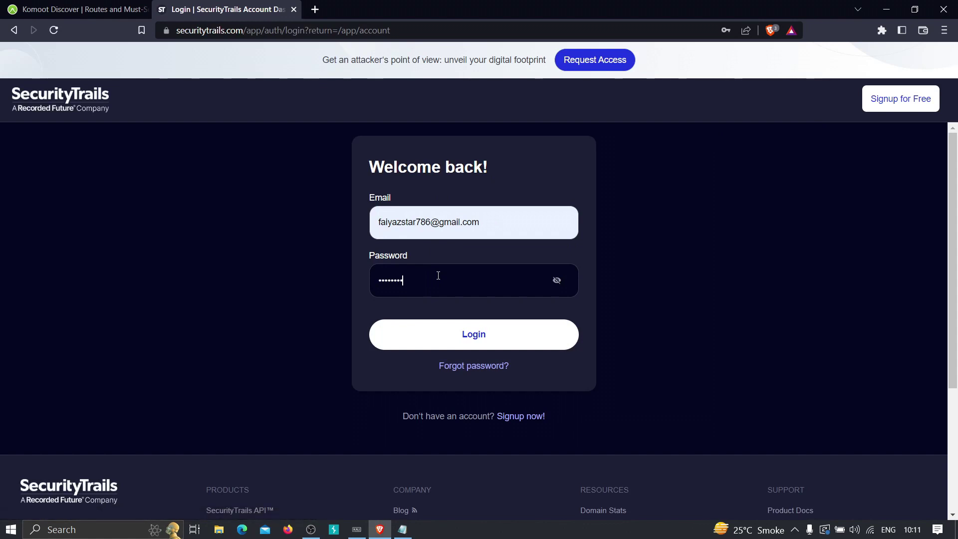
key(Return)
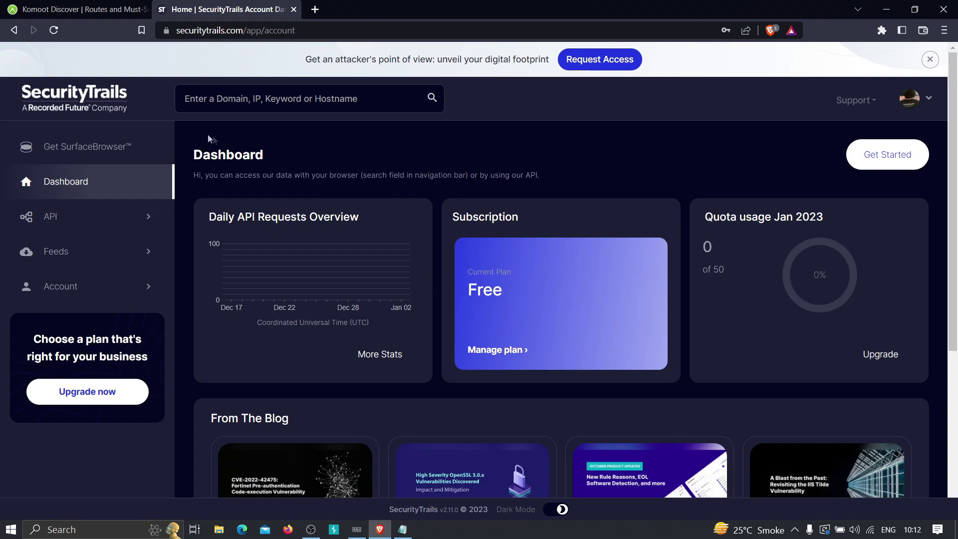
- Scroll down the Dashboard to view the Daily API Requests chart and blog posts
scroll(213, 136, down, 2)
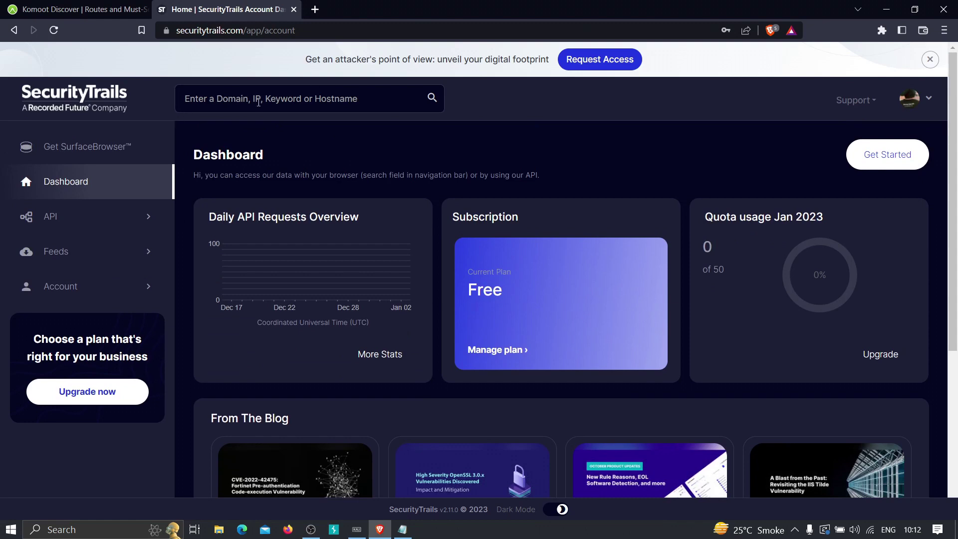
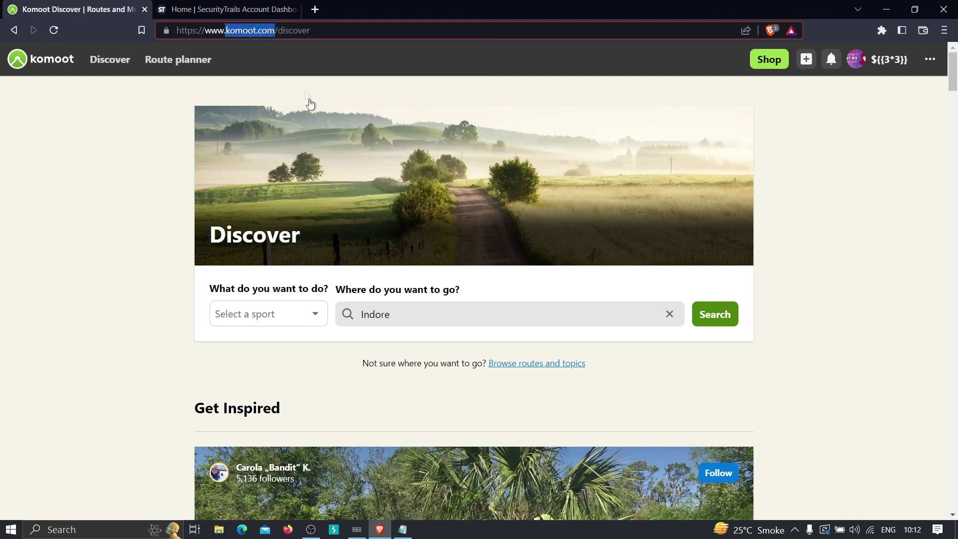
- Copy komoot.com from the Komoot tab and paste it into the SecurityTrails search field
click(242, 10)
right_click(284, 104)
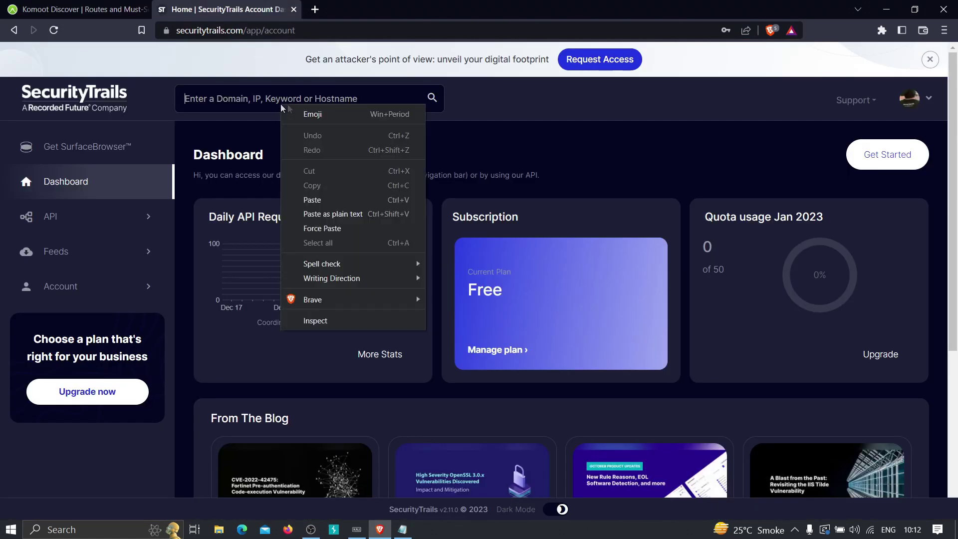
click(348, 204)
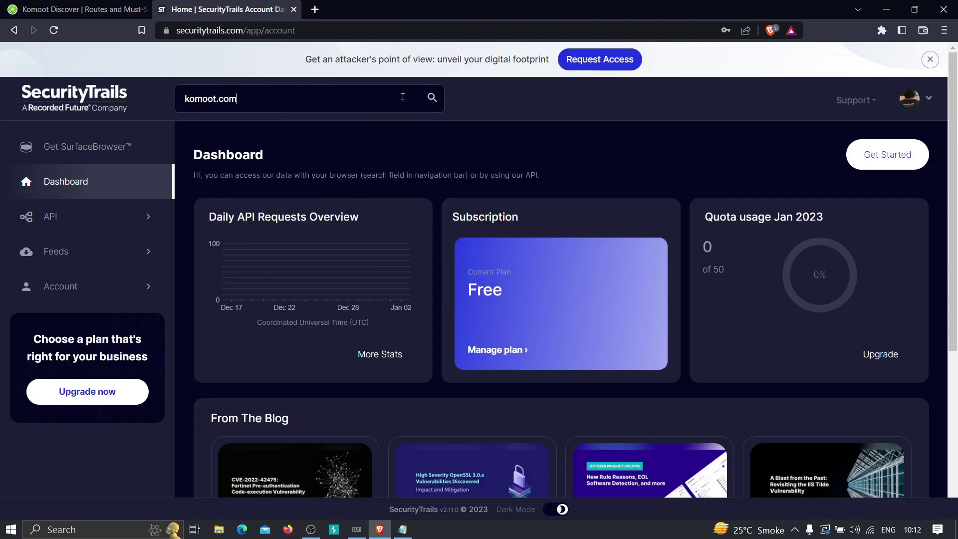
- Search komoot.com and review its DNS records: A, MX and NS, no AAAA, and 44 subdomains
click(432, 97)
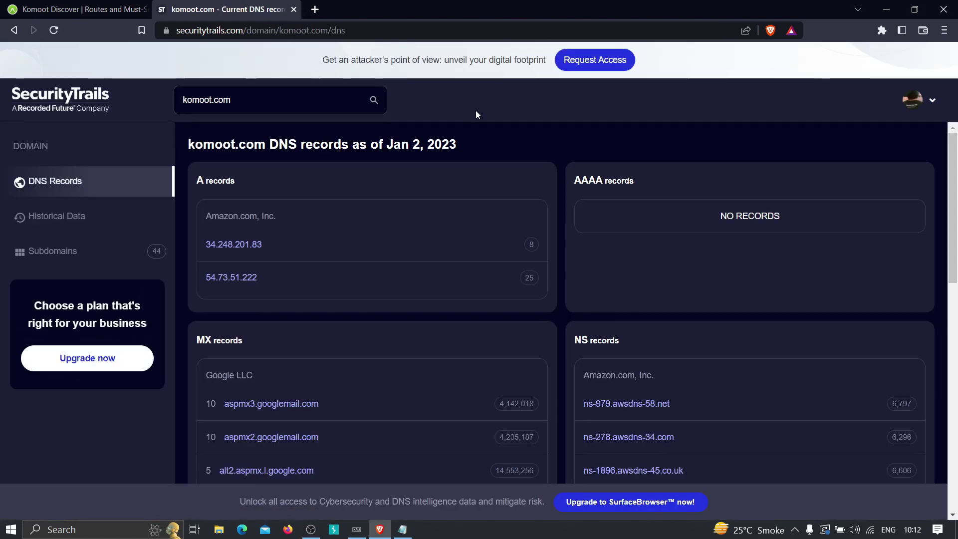
click(65, 261)
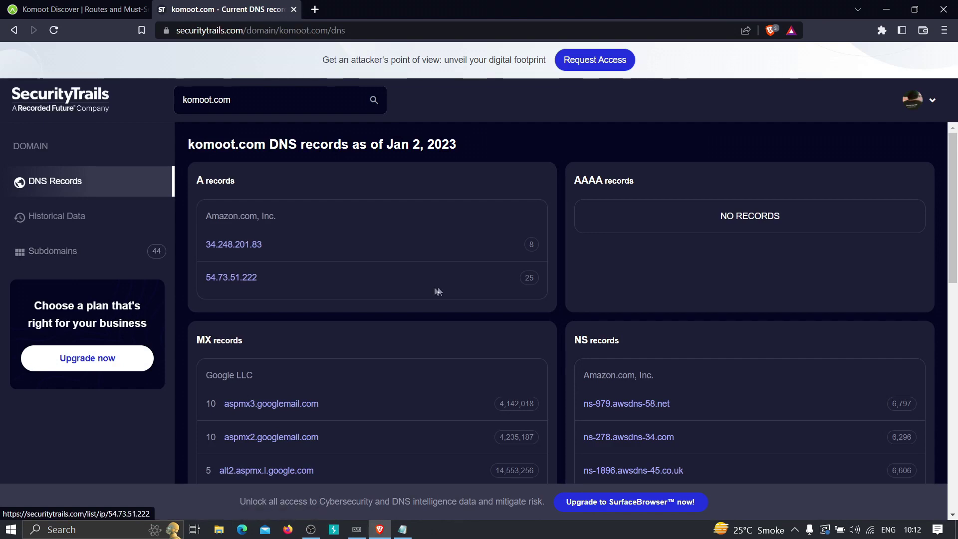
scroll(224, 319, down, 1)
scroll(600, 316, up, 1)
scroll(618, 368, down, 1)
scroll(593, 220, up, 1)
scroll(603, 185, down, 1)
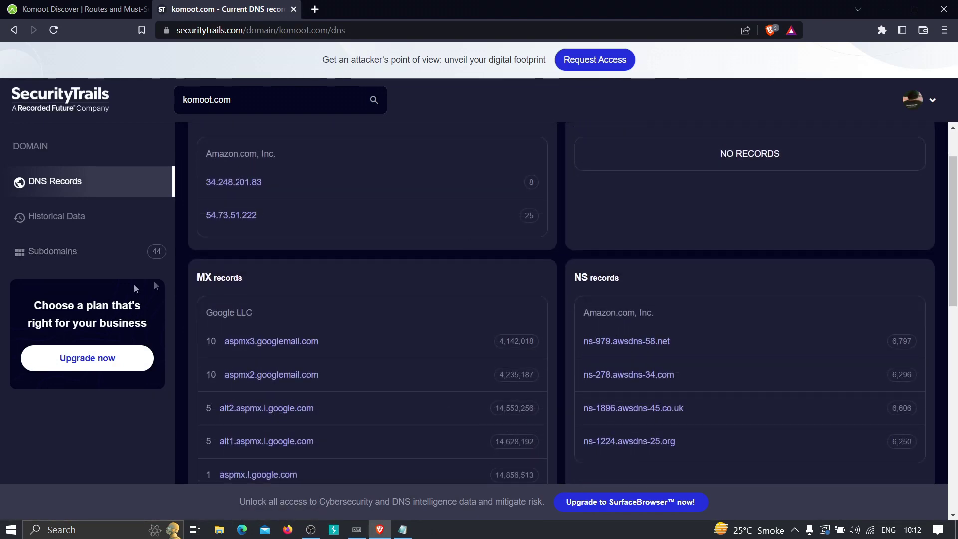
- View komoot.com's historical A records and highlight the 1-day and 3-day durations seen
click(66, 227)
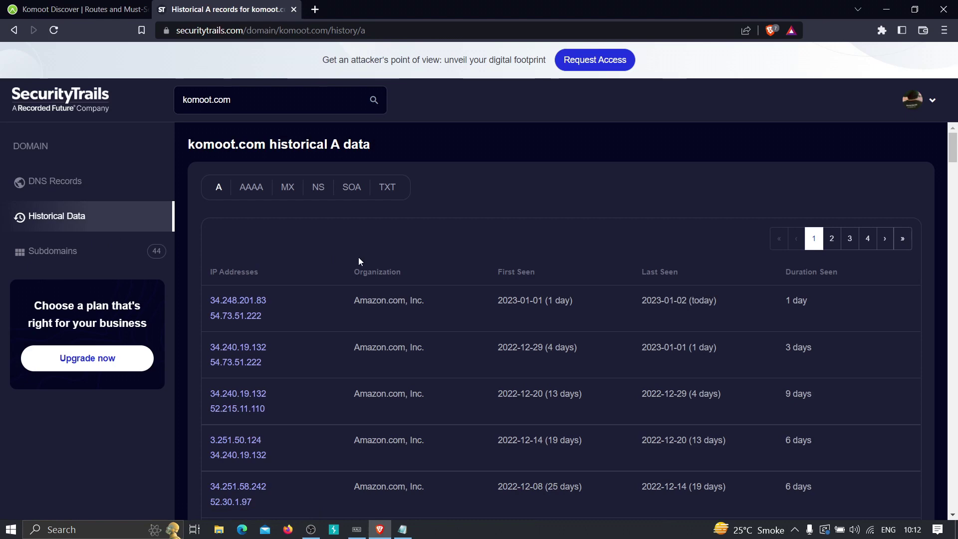
scroll(364, 259, down, 1)
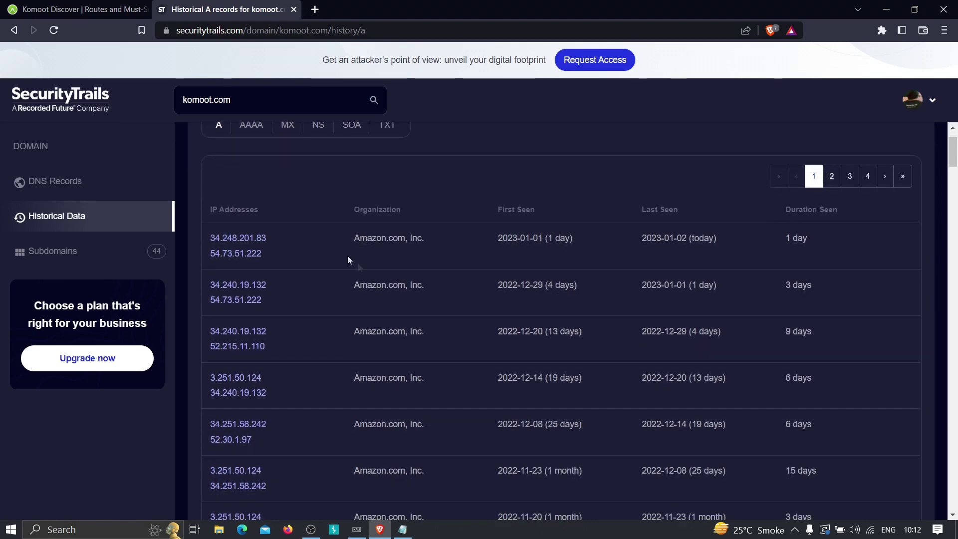
click(105, 10)
click(192, 12)
drag(816, 241, 790, 239)
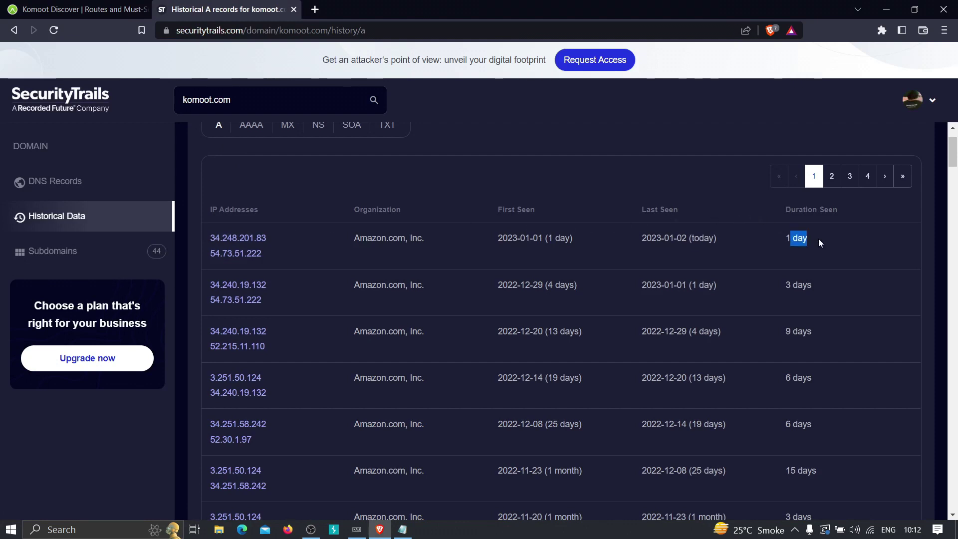
drag(782, 288, 827, 290)
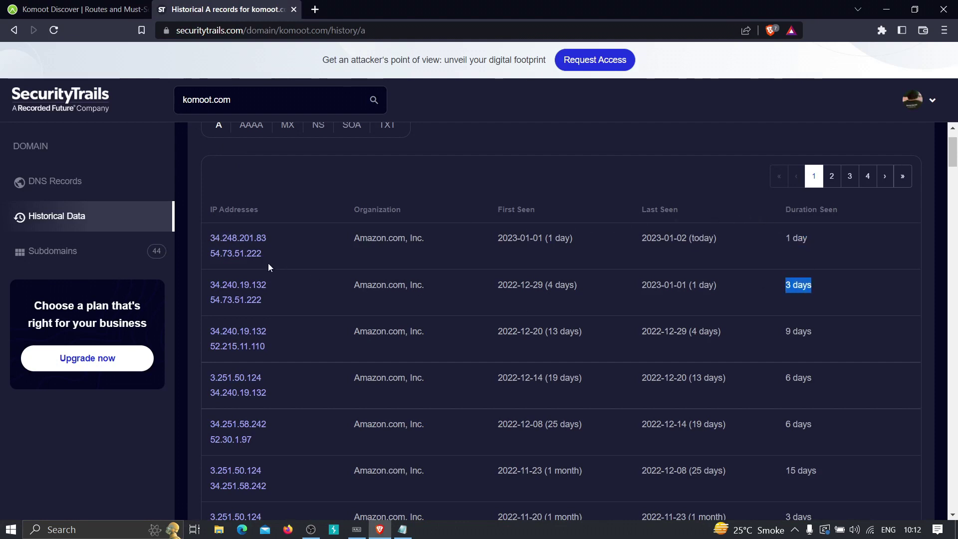
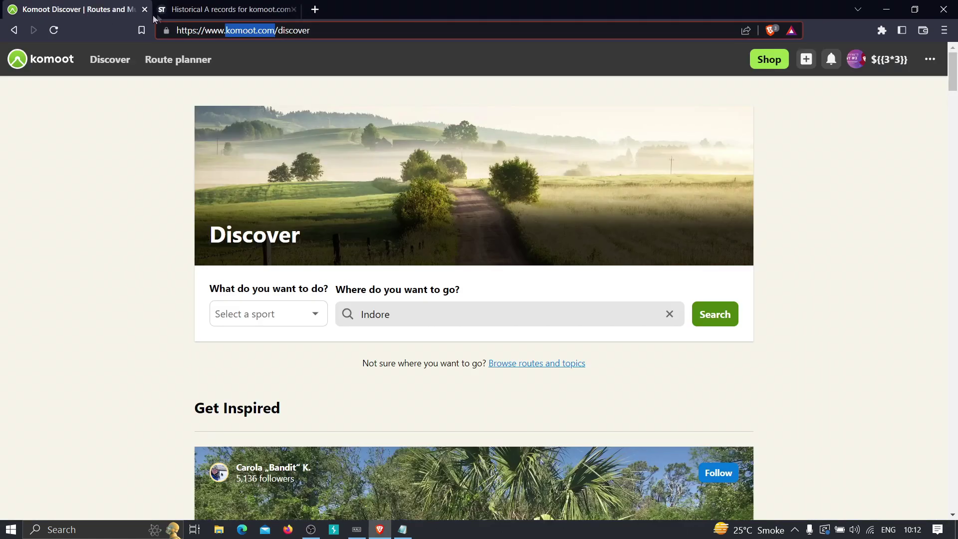
- Show the komoot.com historical A records table from its newest entries at the top
click(161, 13)
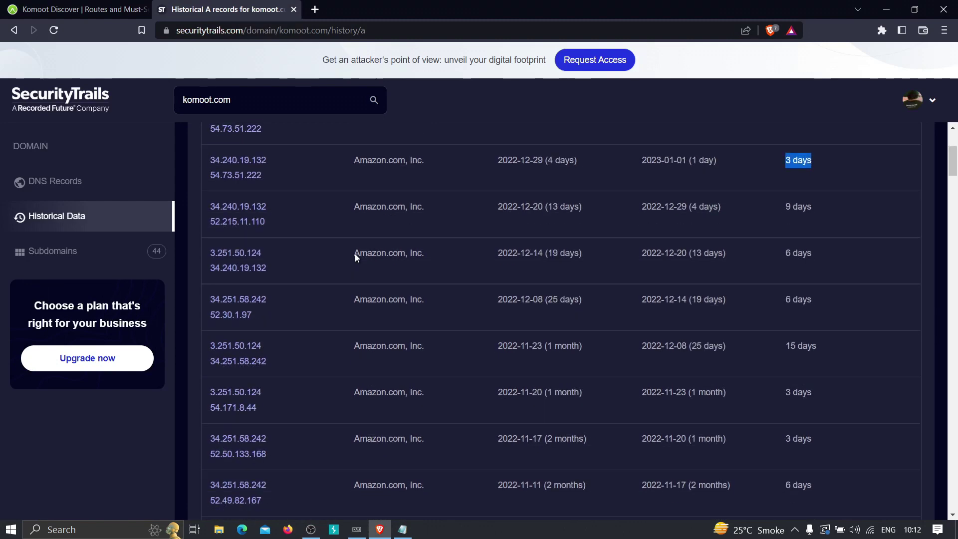
scroll(355, 254, up, 3)
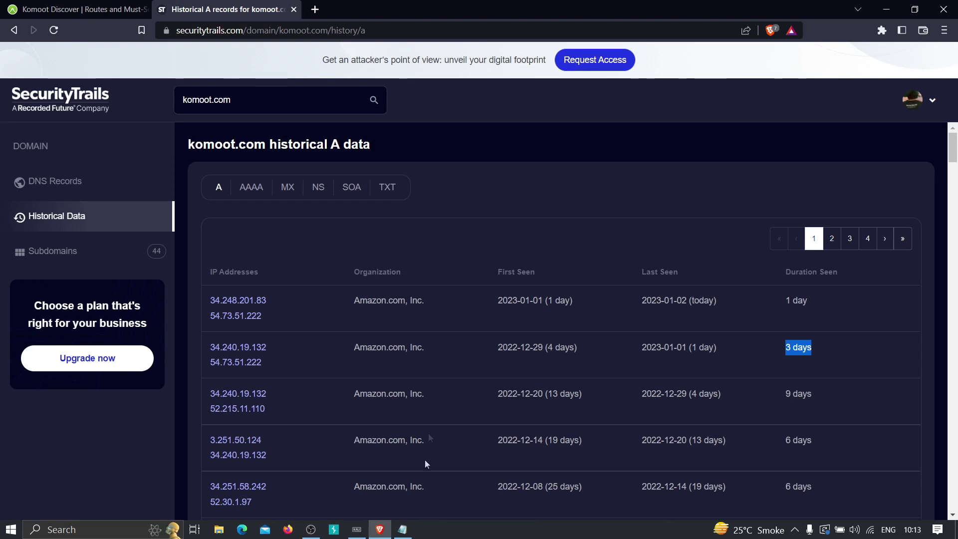
- Bring up the WSL terminal and clear the console
click(356, 529)
click(350, 218)
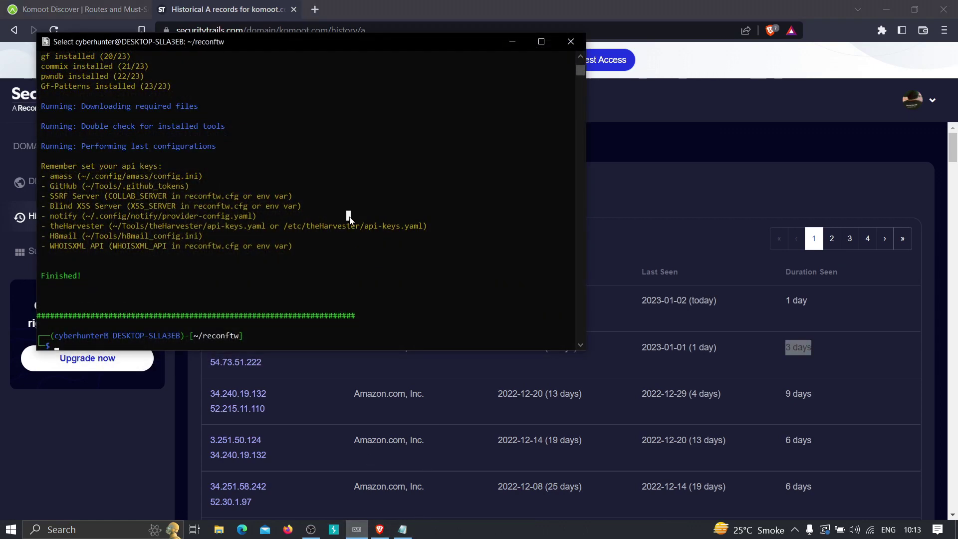
text(clear)
key(Return)
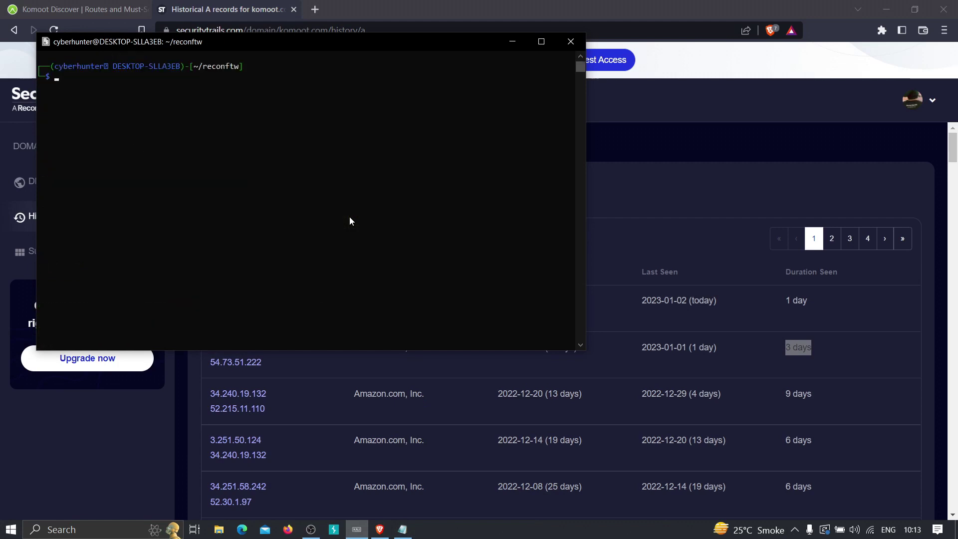
- Open /etc/hosts in nano with sudo, fixing the mistyped /etc/host path, and enter the password
text(sudo nano /etc/host)
key(Return)
key(Return)
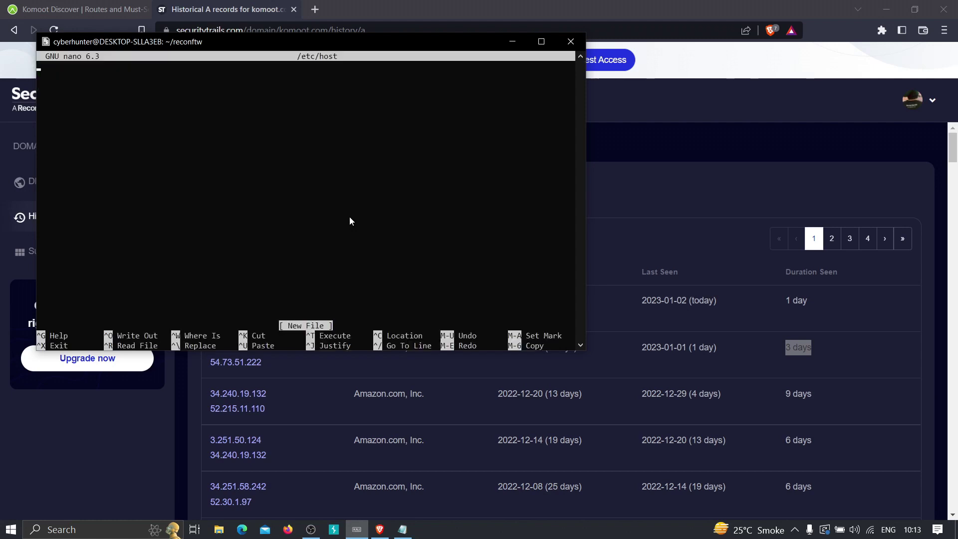
key(ctrl+x)
key(Up)
text(s)
key(Return)
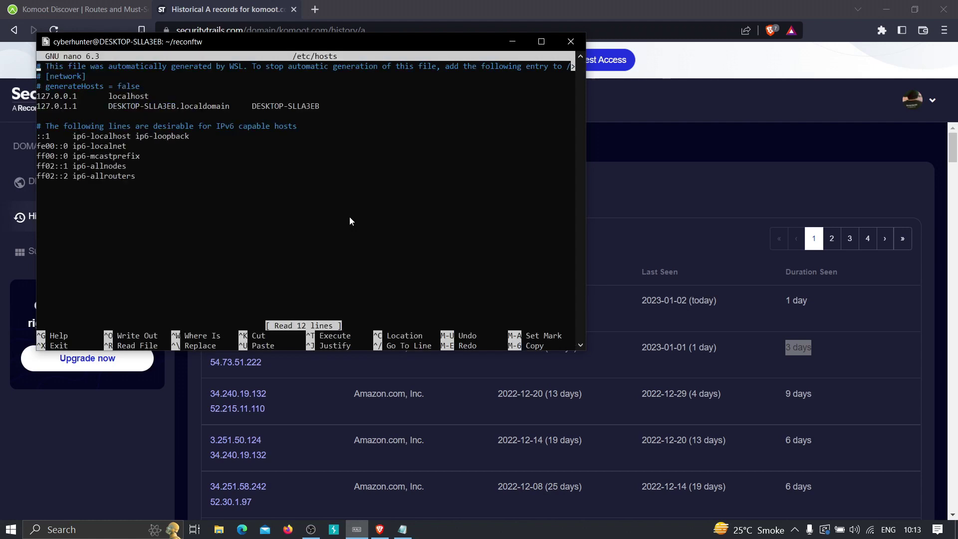
key(Down)
- Minimize the terminal and select the latest komoot.com IP 34.248.201.83 in SecurityTrails
click(512, 41)
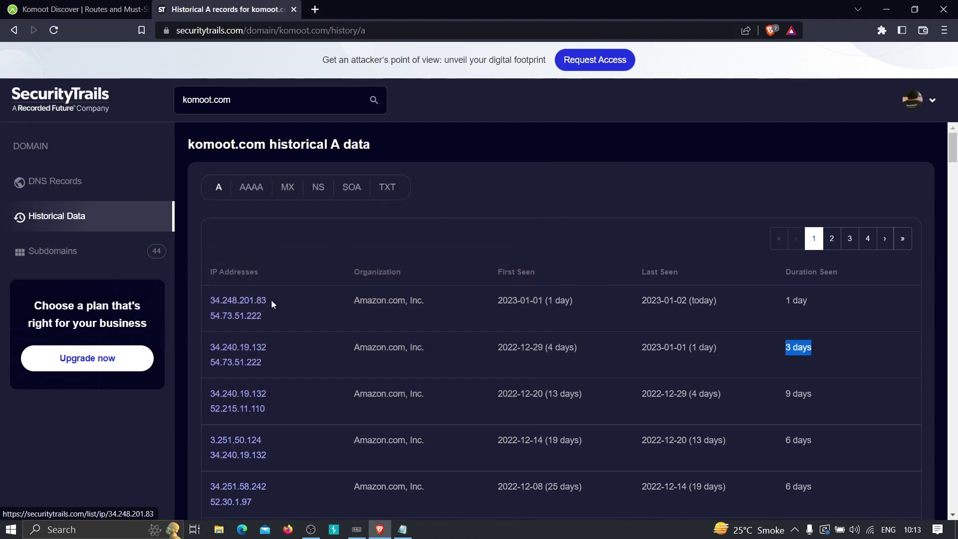
drag(272, 300, 203, 301)
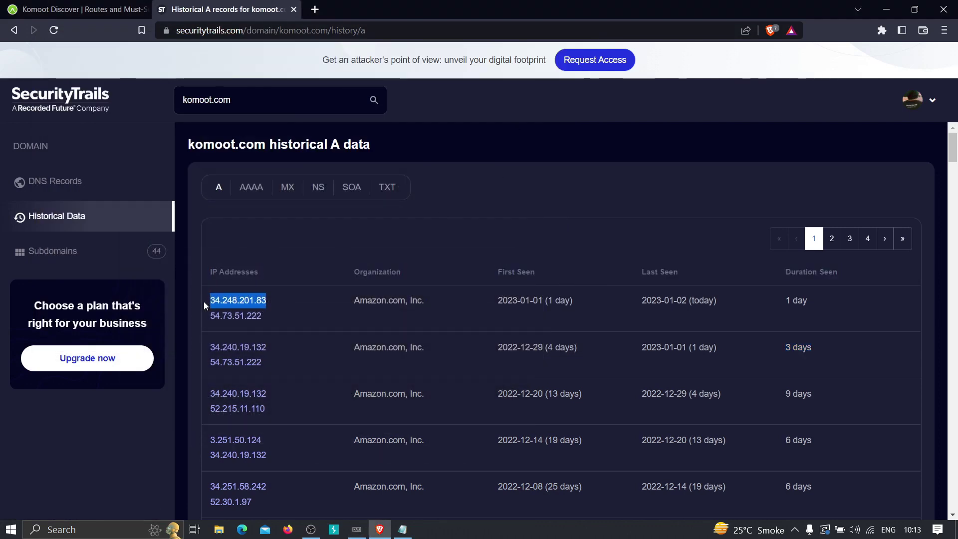
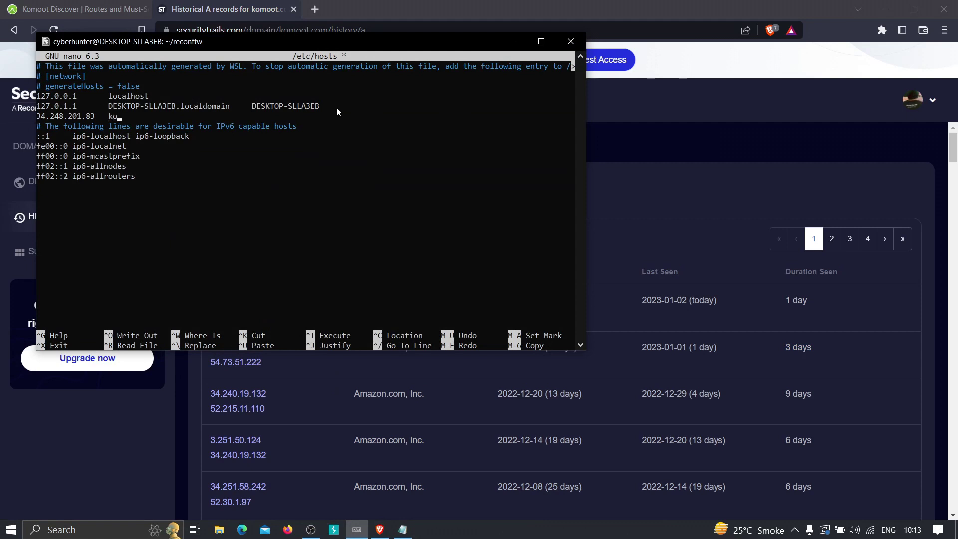
- Save the /etc/hosts entry '34.248.201.83 komoot.com' and exit nano to the shell
key(ctrl+s)
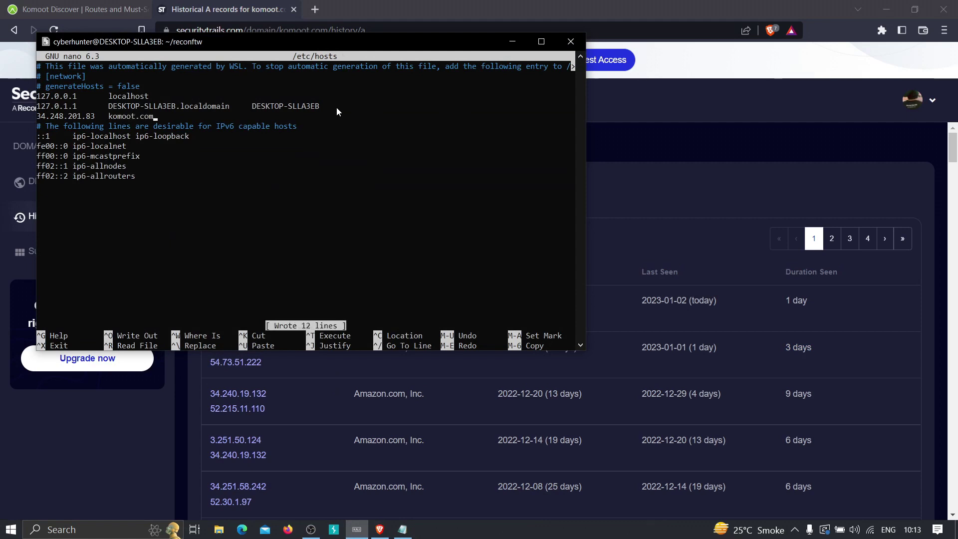
key(ctrl+x)
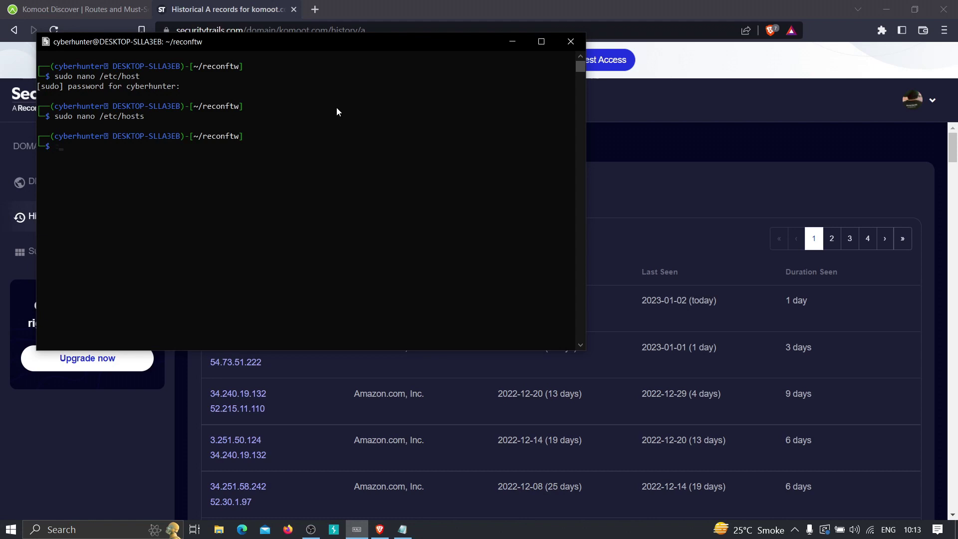
- Return to the home folder with 'cd' and run 'bash gui.sh' to start the Kali desktop
text(cd)
key(Return)
text(bash gui.sh)
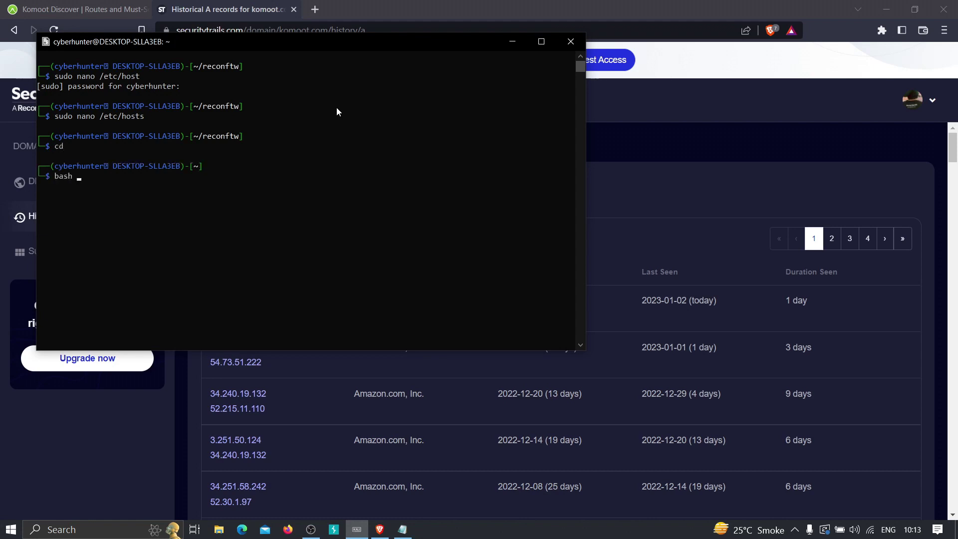
key(Return)
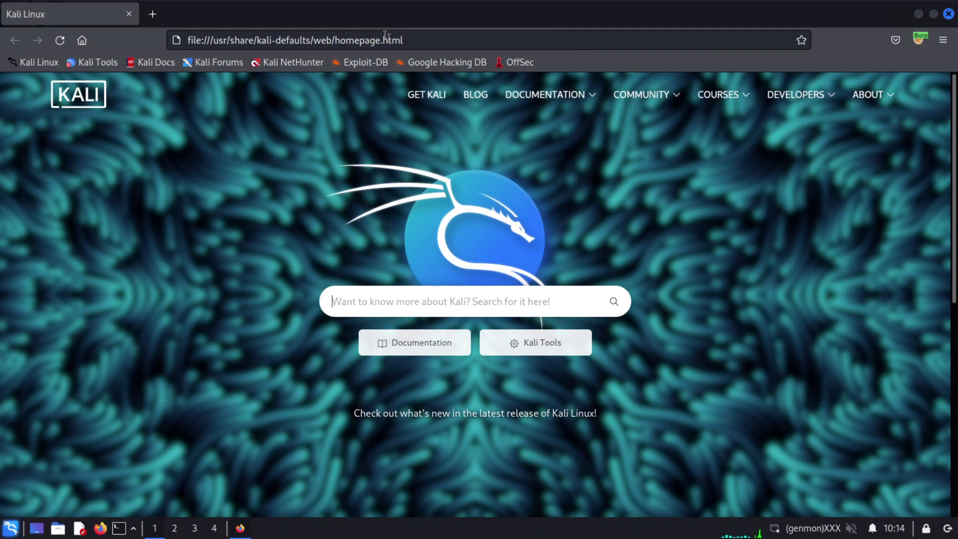
- Select the Kali homepage address in the Firefox URL bar so it can be replaced
click(370, 39)
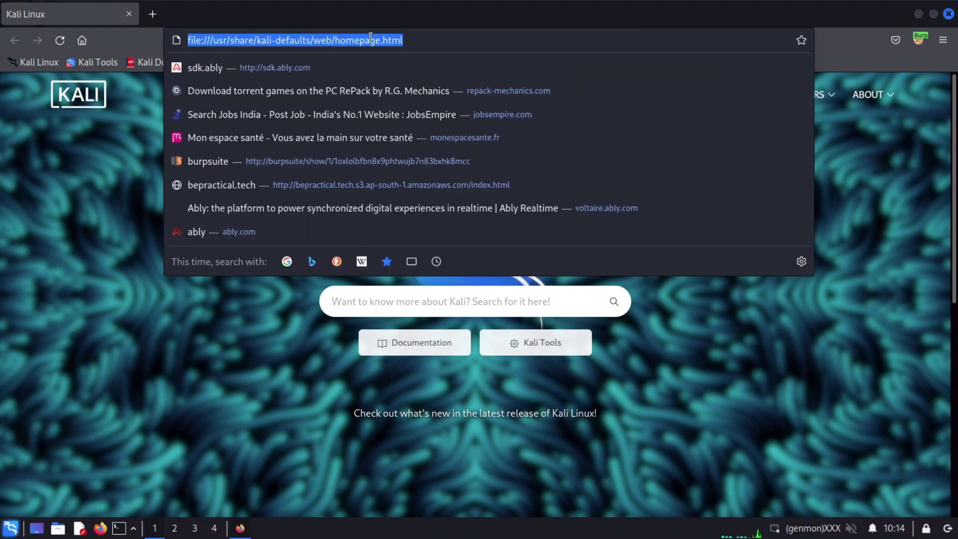